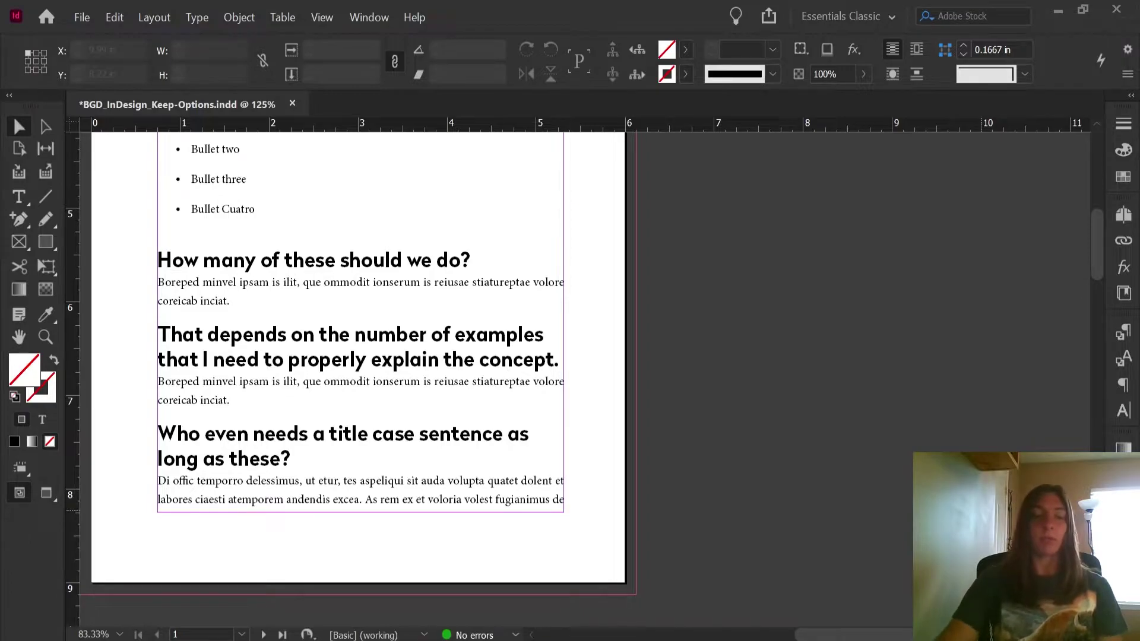
- Pan up to the first heading and select parts of the heading and first body paragraph
{"action": "key", "text": "space"}
{"action": "left_click_drag", "start_coordinate": [557, 206], "coordinate": [796, 453]}
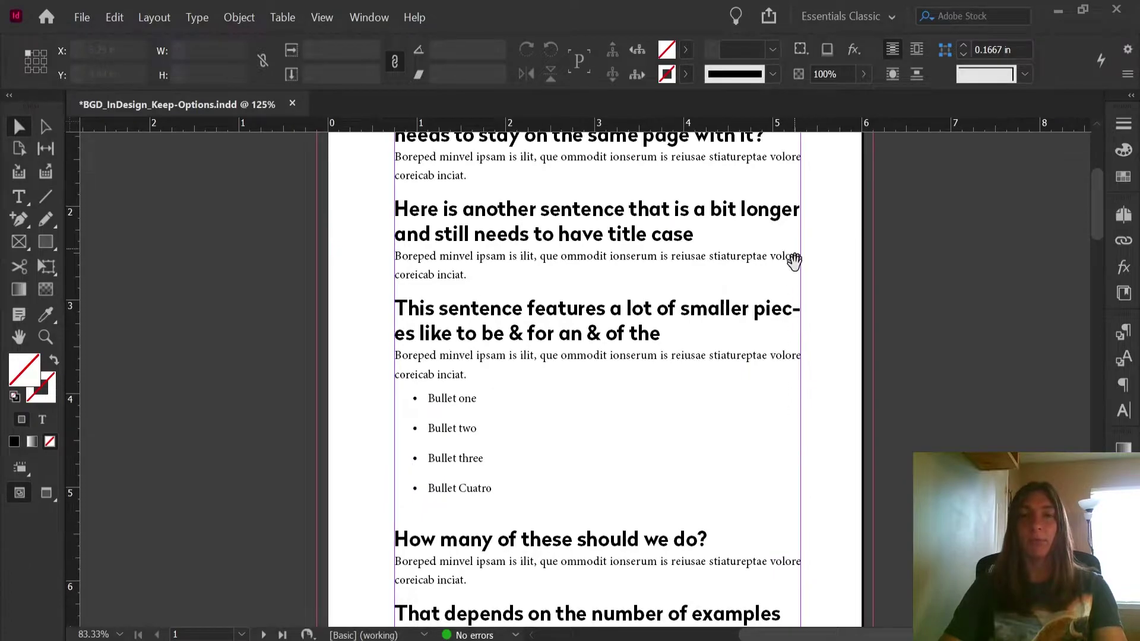
{"action": "left_click_drag", "start_coordinate": [793, 259], "coordinate": [796, 328]}
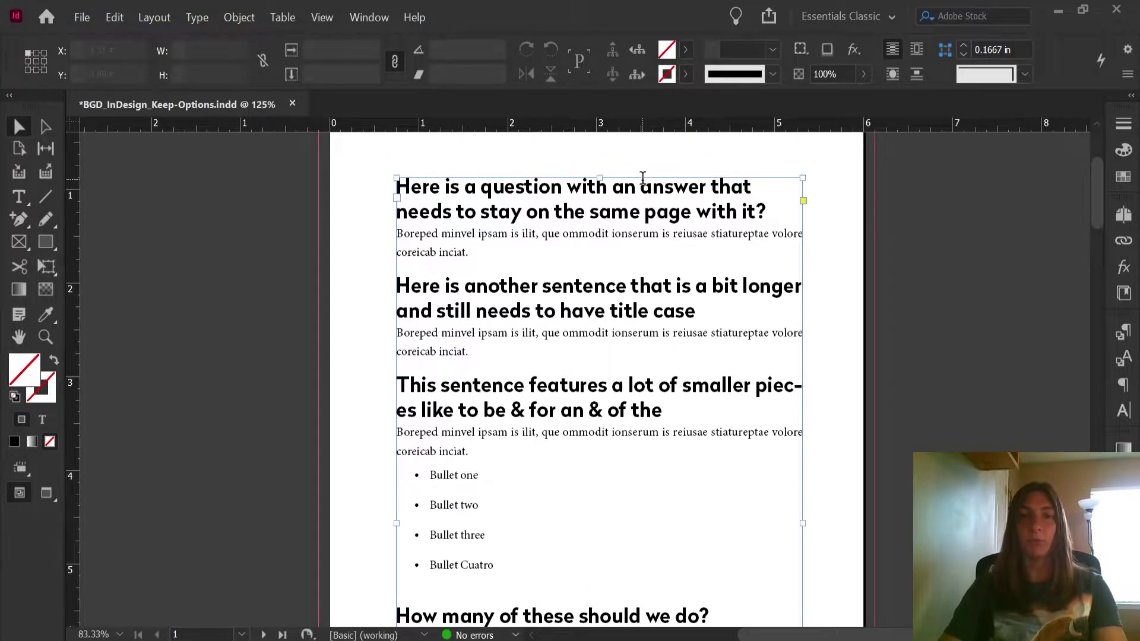
{"action": "double_click", "coordinate": [597, 187]}
{"action": "left_click_drag", "start_coordinate": [597, 187], "coordinate": [706, 189]}
{"action": "left_click_drag", "start_coordinate": [589, 234], "coordinate": [703, 234]}
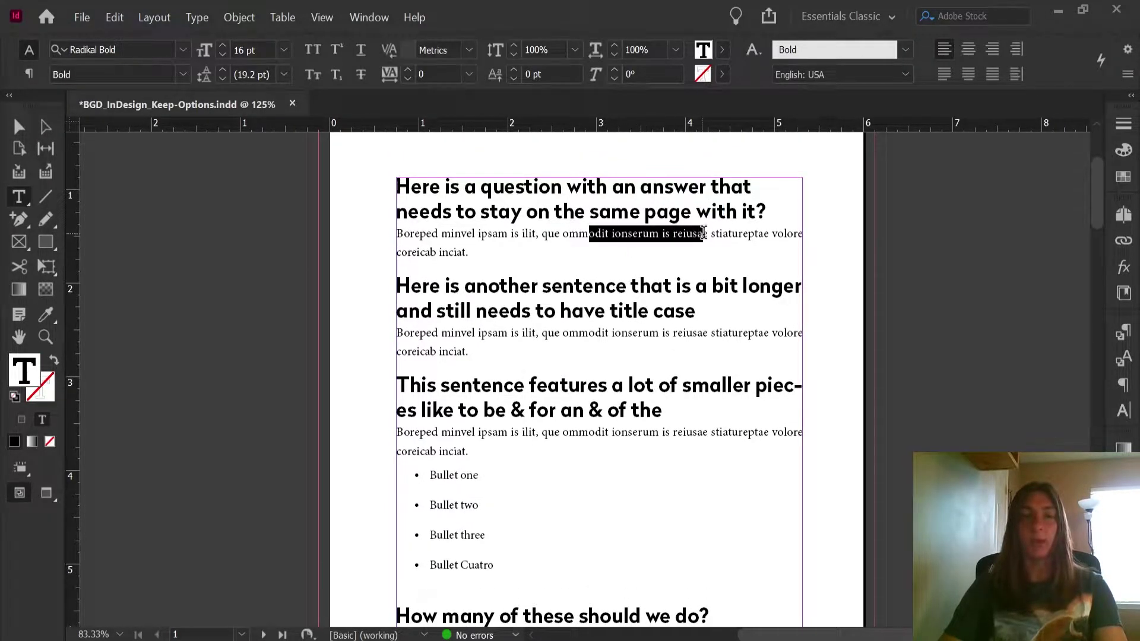
{"action": "left_click_drag", "start_coordinate": [442, 473], "coordinate": [486, 567]}
{"action": "scroll", "coordinate": [466, 557], "scroll_direction": "down", "scroll_amount": 5}
{"action": "scroll", "coordinate": [465, 551], "scroll_direction": "up", "scroll_amount": 7}
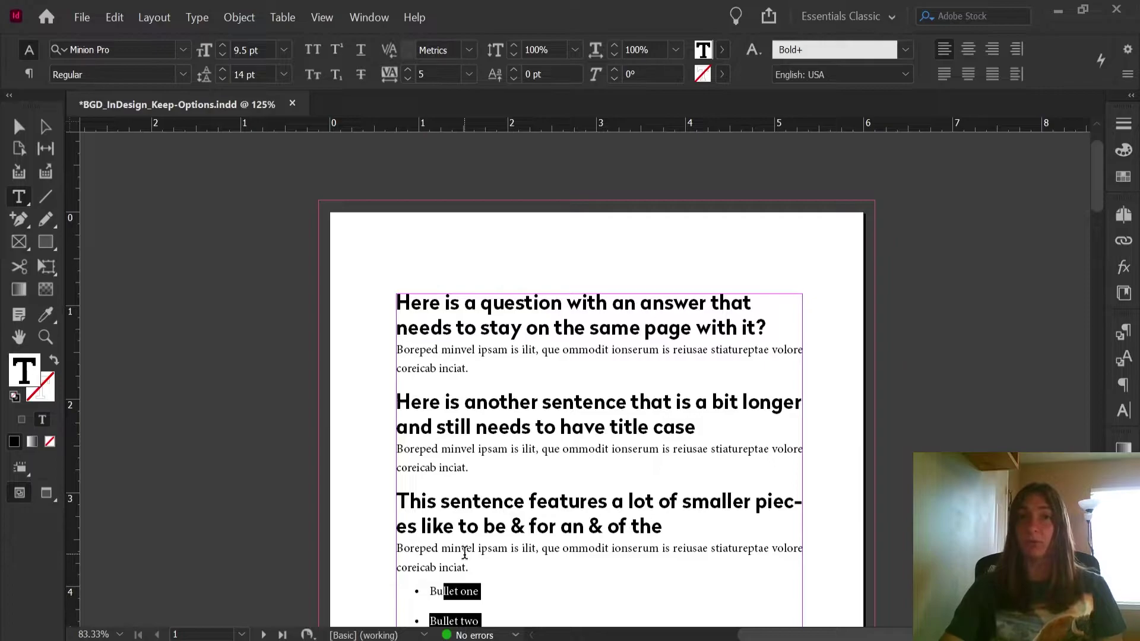
- Select text in the heading, body paragraph and bullet list to compare their formatting
{"action": "left_click_drag", "start_coordinate": [446, 303], "coordinate": [628, 331]}
{"action": "left_click_drag", "start_coordinate": [427, 350], "coordinate": [620, 351]}
{"action": "scroll", "coordinate": [616, 415], "scroll_direction": "down", "scroll_amount": 3}
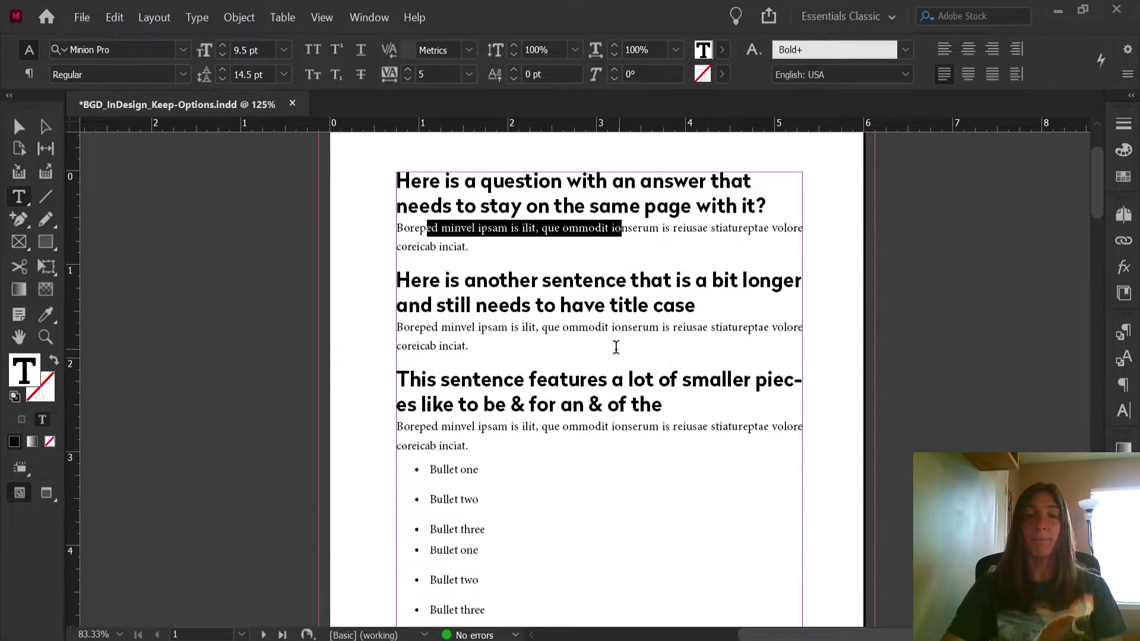
{"action": "left_click_drag", "start_coordinate": [444, 428], "coordinate": [471, 503]}
{"action": "scroll", "coordinate": [471, 503], "scroll_direction": "down", "scroll_amount": 6}
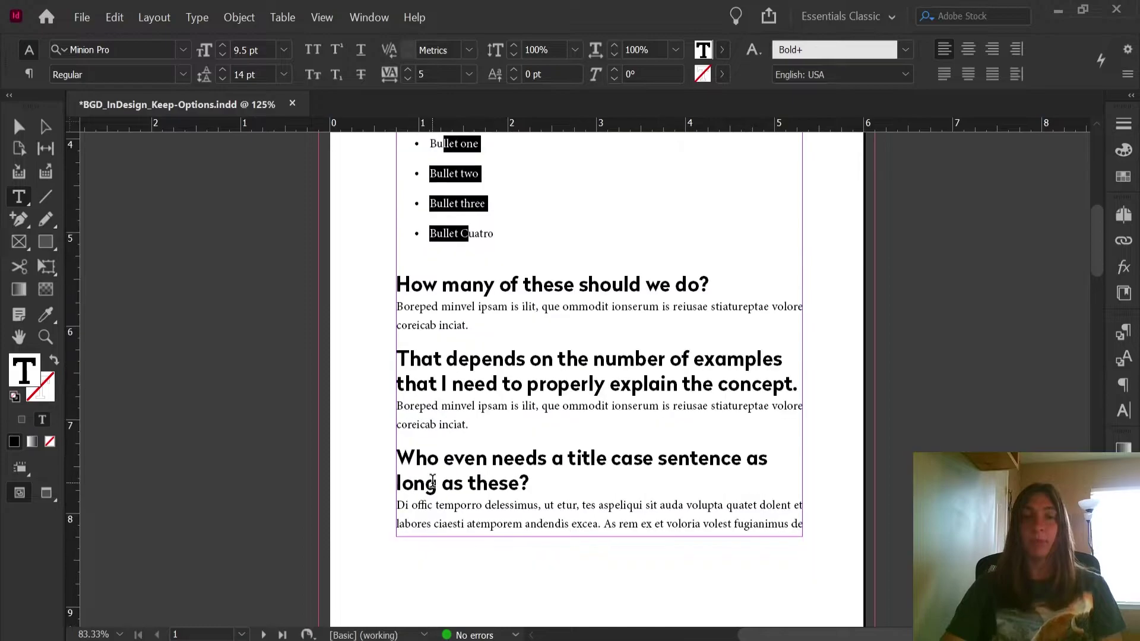
- Select the last heading into its paragraph, then shorten the text frame from its bottom edge
{"action": "key", "text": "Escape"}
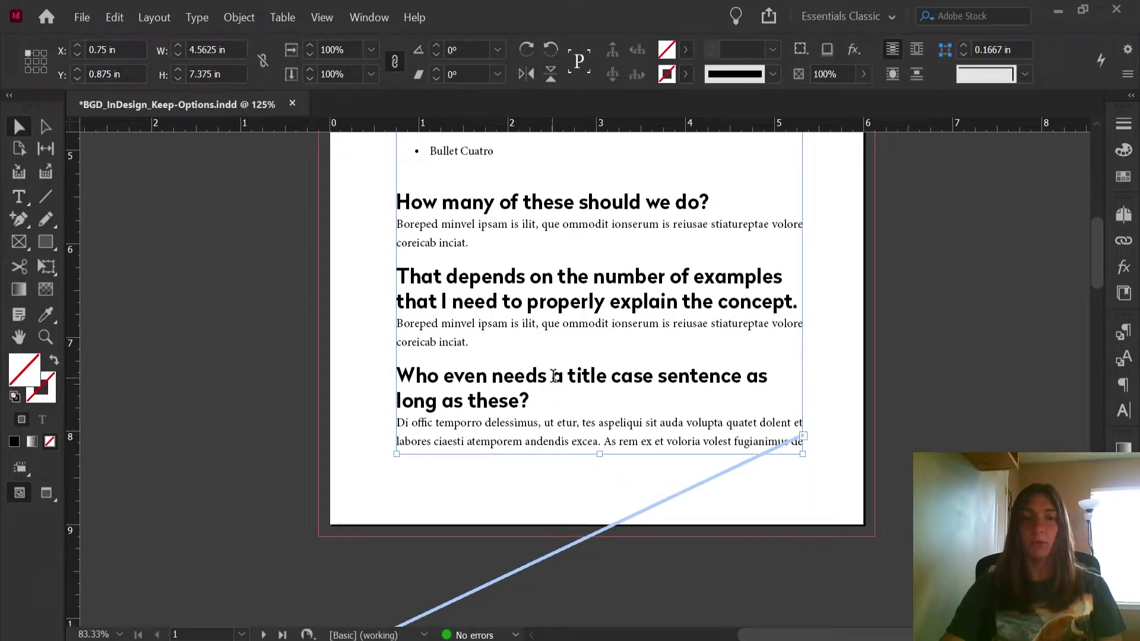
{"action": "double_click", "coordinate": [553, 376]}
{"action": "left_click_drag", "start_coordinate": [553, 376], "coordinate": [598, 425]}
{"action": "left_click", "coordinate": [149, 202]}
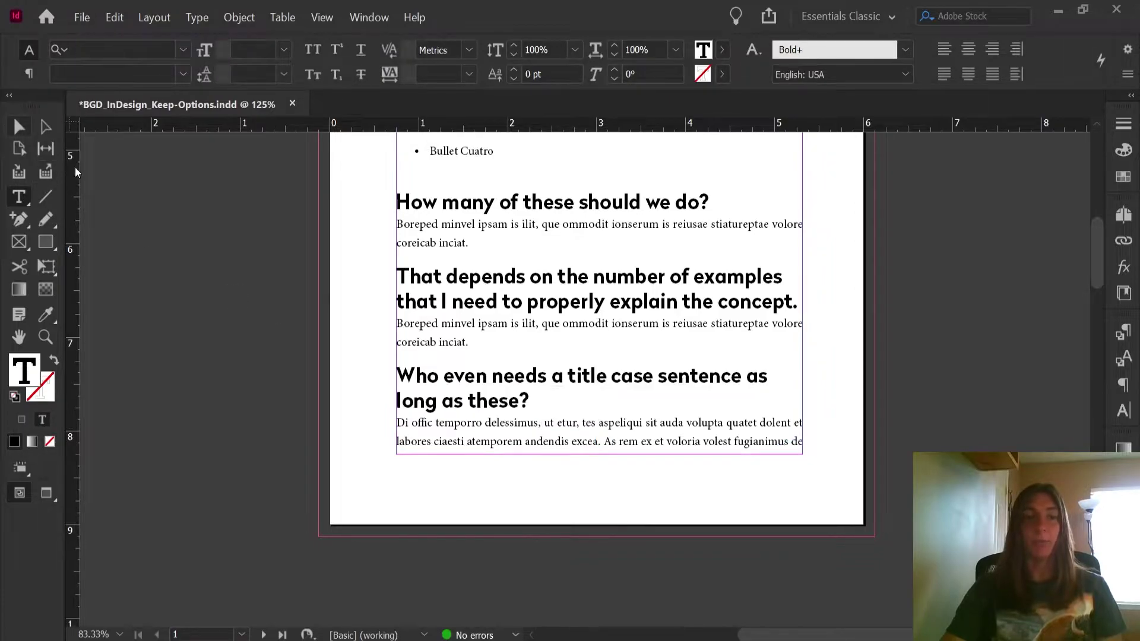
{"action": "key", "text": "Escape"}
{"action": "mouse_move", "coordinate": [601, 453]}
{"action": "left_mouse_down"}
{"action": "mouse_move", "coordinate": [601, 432]}
{"action": "mouse_move", "coordinate": [600, 452]}
{"action": "left_mouse_up"}
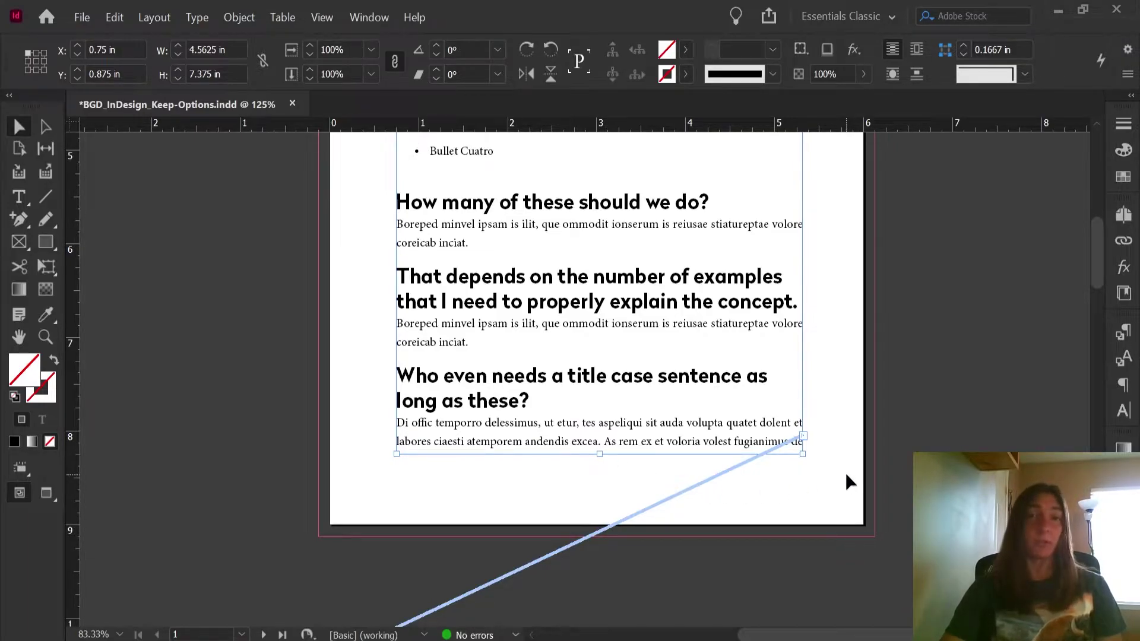
{"action": "left_click", "coordinate": [899, 451]}
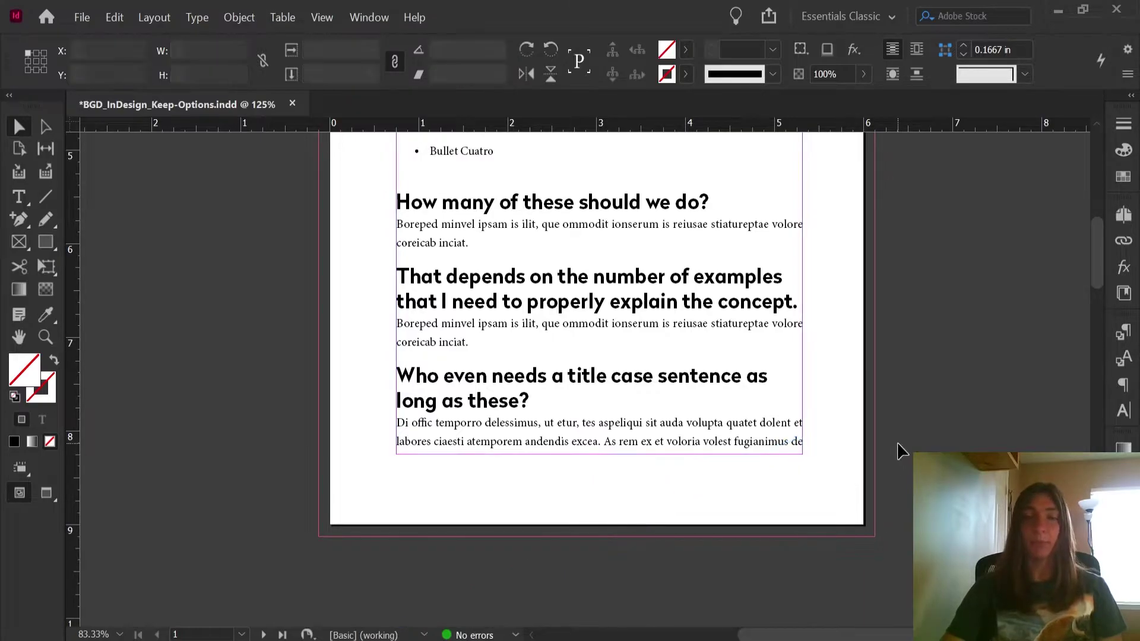
- Set the Body style's Keep Options to Keep Lines Together with All Lines in Paragraph
{"action": "left_click", "coordinate": [1126, 335]}
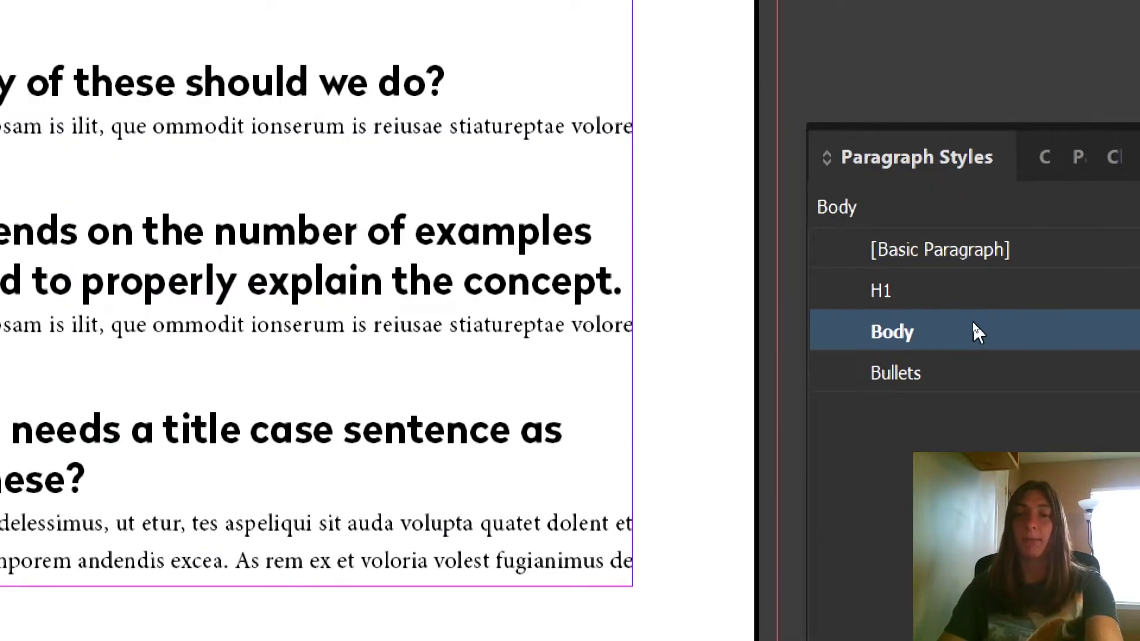
{"action": "double_click", "coordinate": [974, 324]}
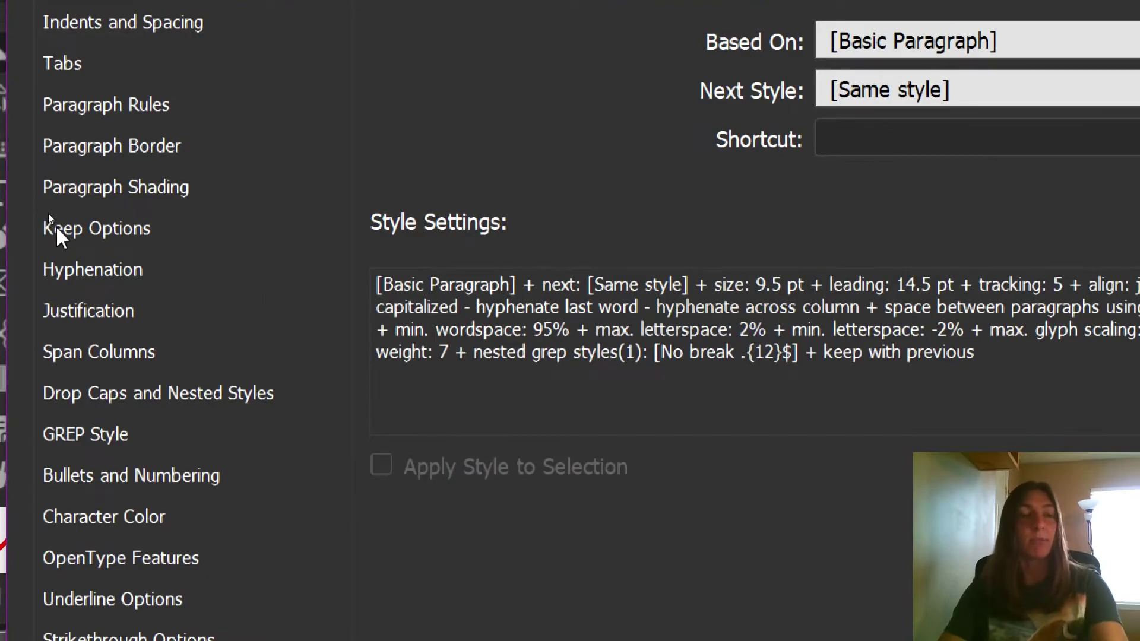
{"action": "left_click", "coordinate": [56, 225]}
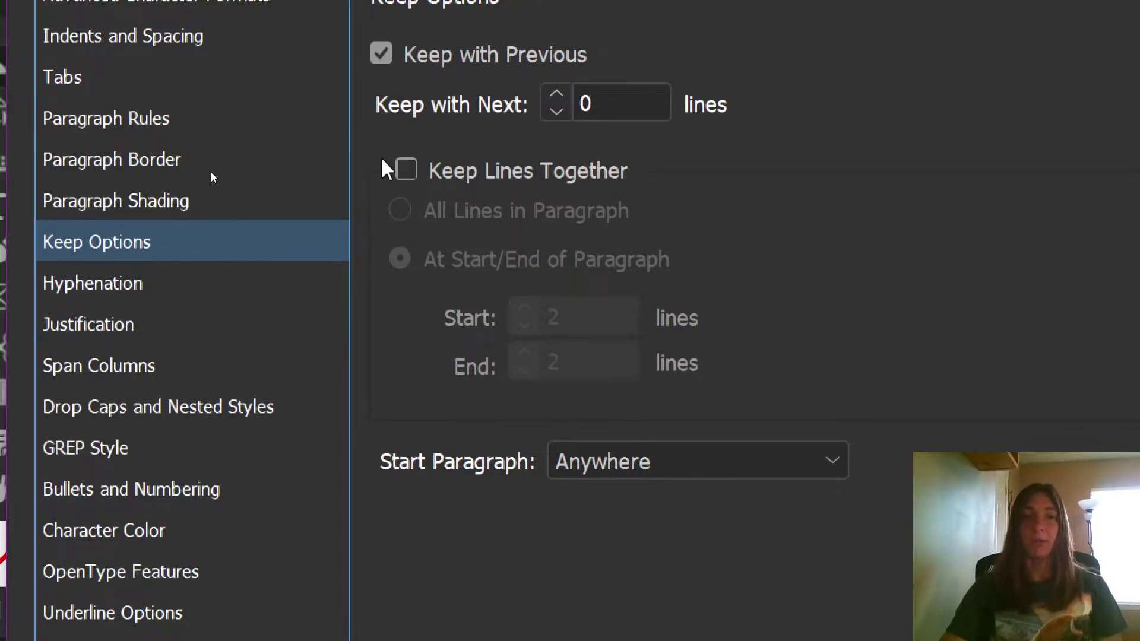
{"action": "left_click", "coordinate": [408, 170]}
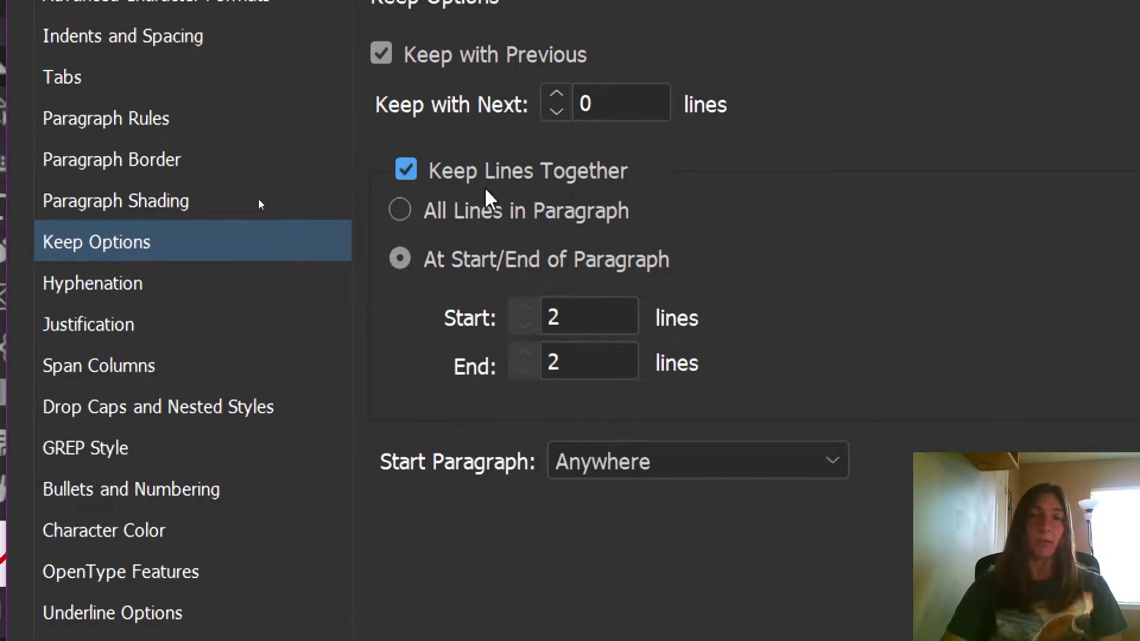
{"action": "left_click", "coordinate": [401, 211]}
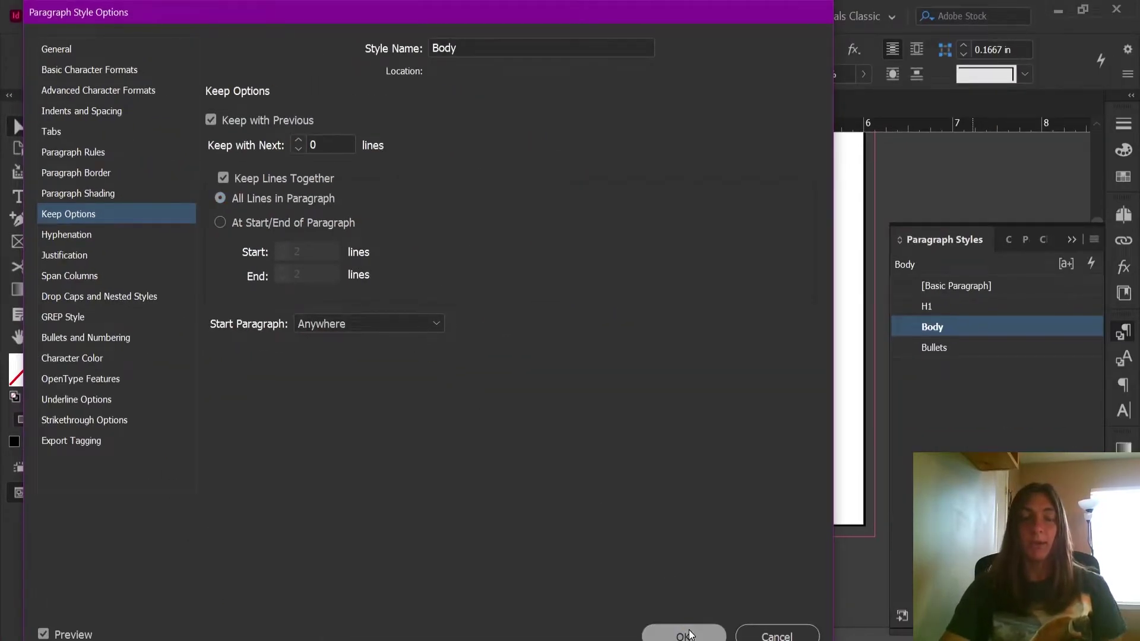
{"action": "left_click", "coordinate": [683, 634]}
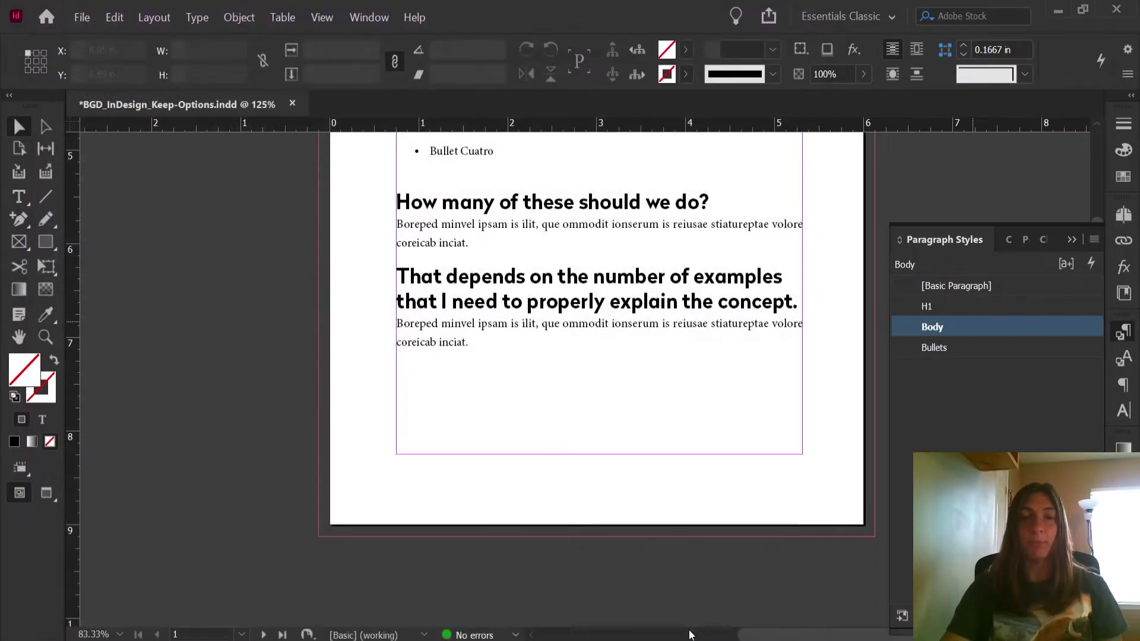
- Check the page 2 frames, then shorten the first frame so the last heading and paragraph move together
{"action": "left_click", "coordinate": [591, 361]}
{"action": "scroll", "coordinate": [557, 412], "scroll_direction": "down", "scroll_amount": 2}
{"action": "scroll", "coordinate": [557, 411], "scroll_direction": "left", "scroll_amount": 2}
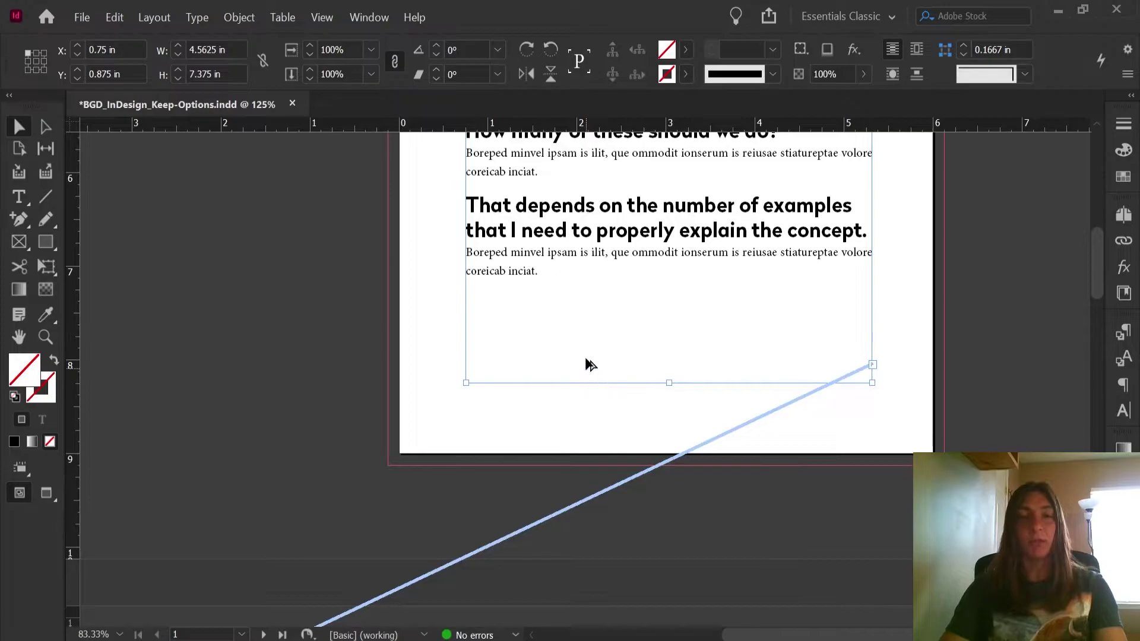
{"action": "scroll", "coordinate": [578, 356], "scroll_direction": "down", "scroll_amount": 1}
{"action": "scroll", "coordinate": [476, 437], "scroll_direction": "down", "scroll_amount": 3}
{"action": "left_click_drag", "start_coordinate": [452, 457], "coordinate": [485, 226]}
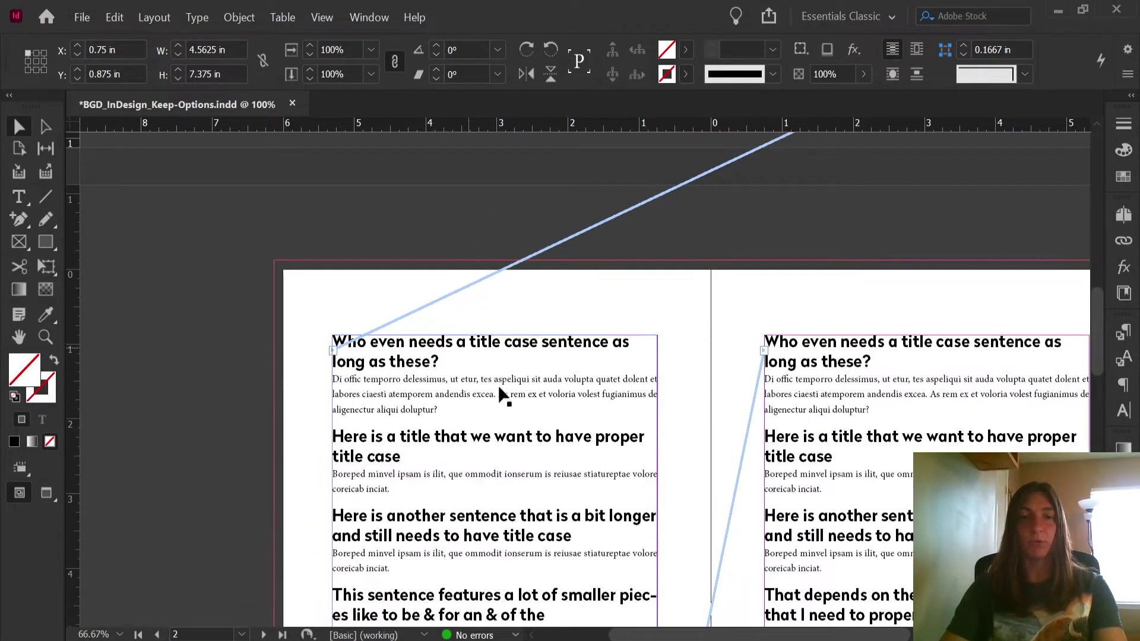
{"action": "left_click_drag", "start_coordinate": [651, 338], "coordinate": [326, 542]}
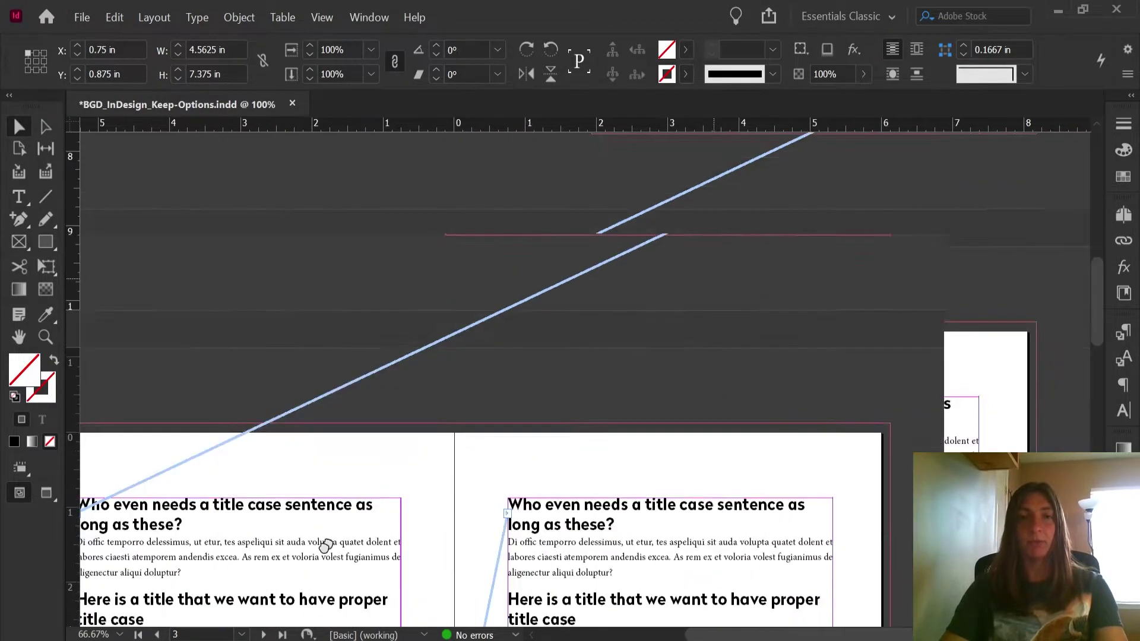
{"action": "left_click_drag", "start_coordinate": [657, 298], "coordinate": [632, 351]}
{"action": "left_click_drag", "start_coordinate": [564, 306], "coordinate": [581, 400]}
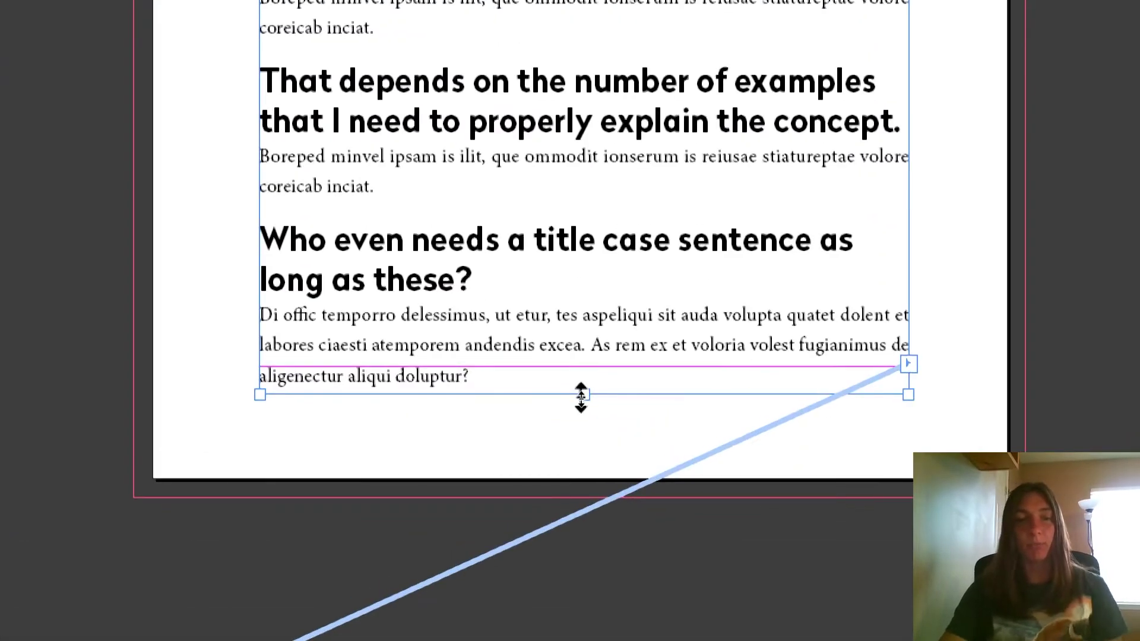
{"action": "left_click_drag", "start_coordinate": [581, 397], "coordinate": [581, 380]}
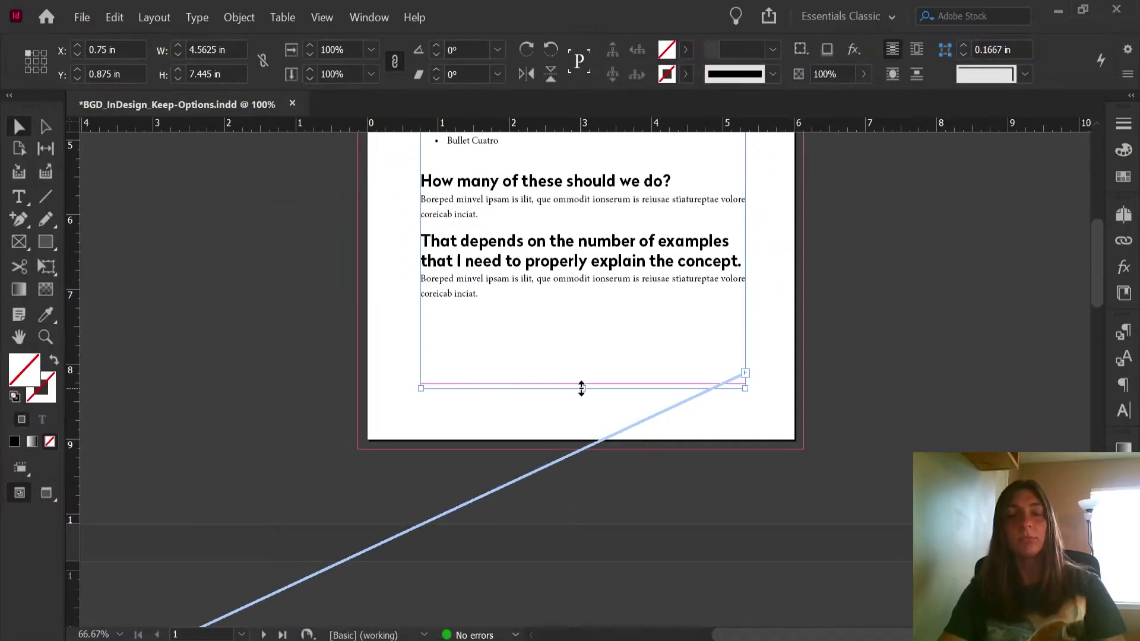
{"action": "left_click", "coordinate": [910, 466]}
{"action": "scroll", "coordinate": [910, 467], "scroll_direction": "up", "scroll_amount": 3}
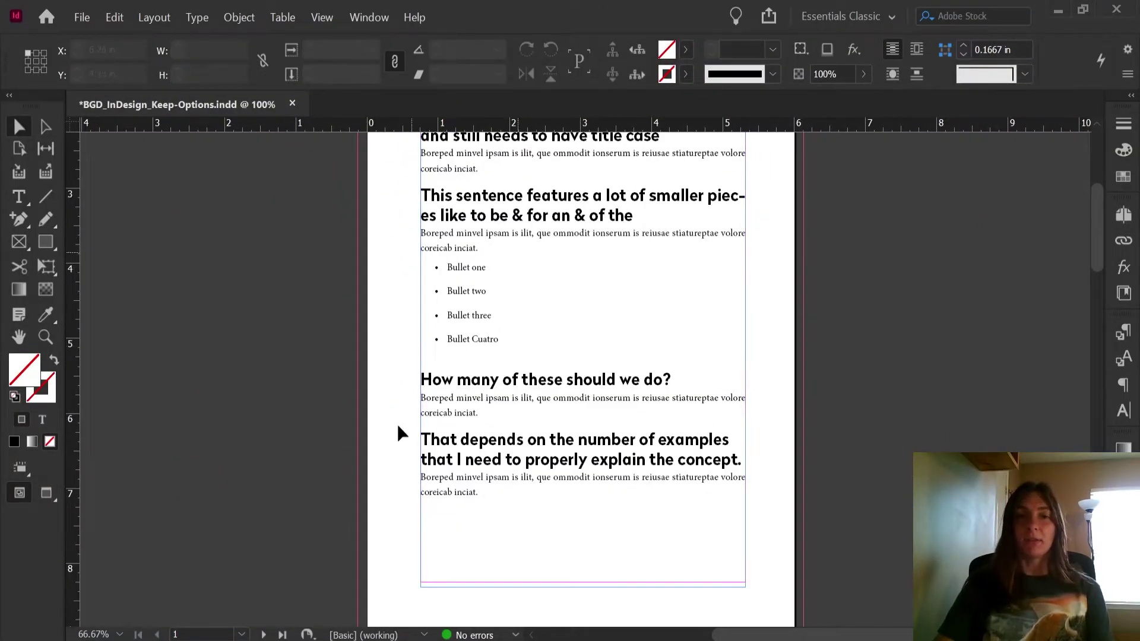
- Shorten the first frame to 3.75 in, ending after Bullet two, and select the Bullets style
{"action": "left_click", "coordinate": [626, 547]}
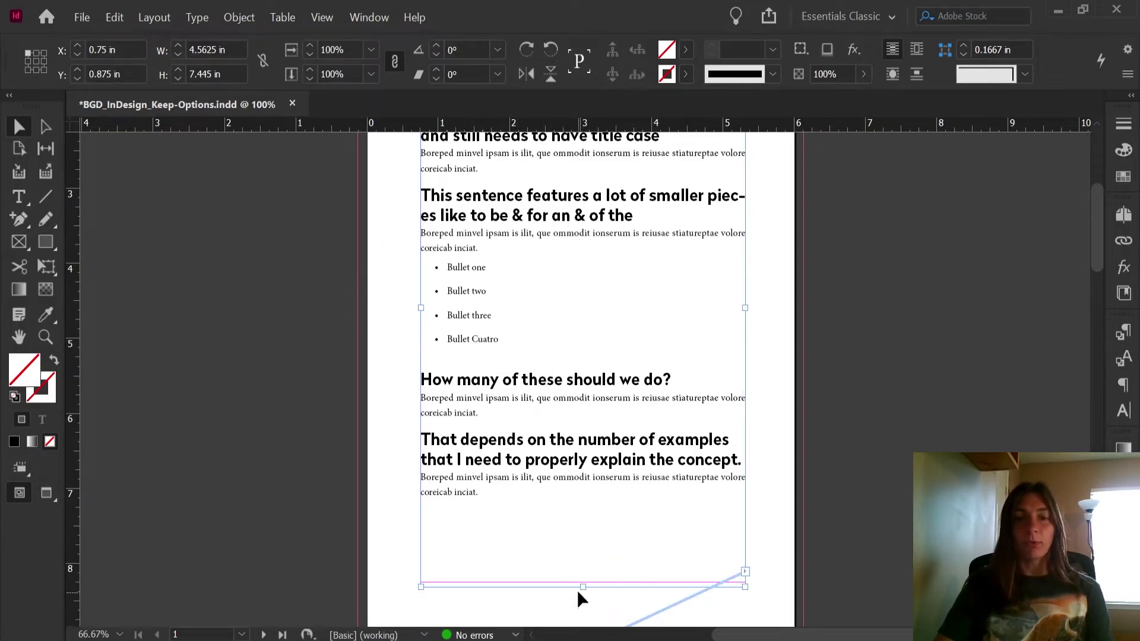
{"action": "left_click_drag", "start_coordinate": [583, 585], "coordinate": [583, 372]}
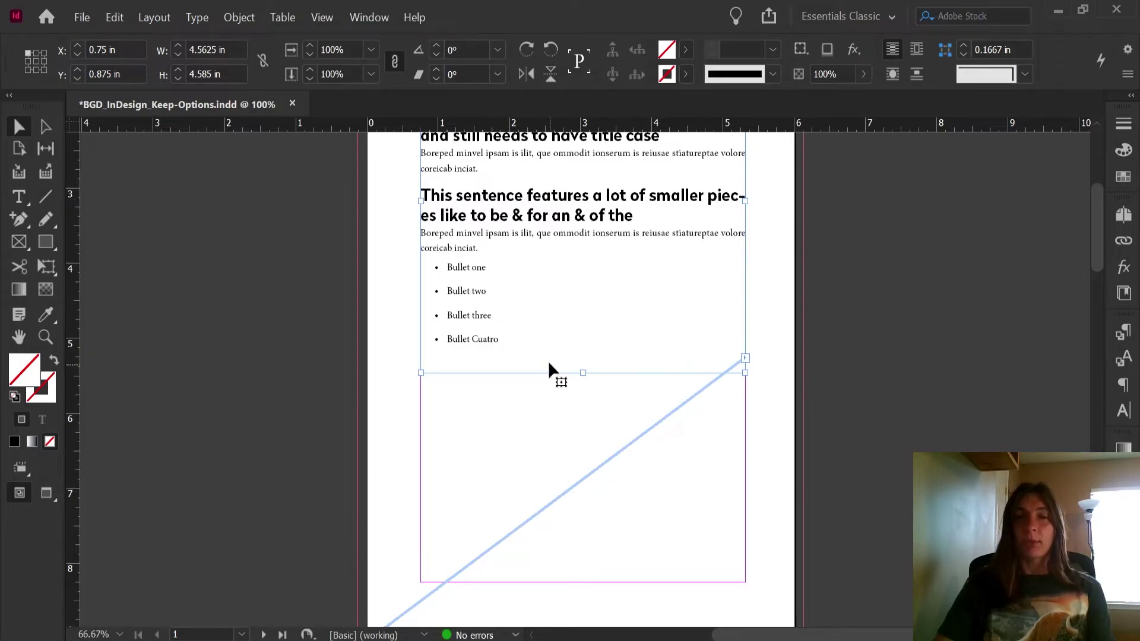
{"action": "left_click_drag", "start_coordinate": [584, 371], "coordinate": [582, 309]}
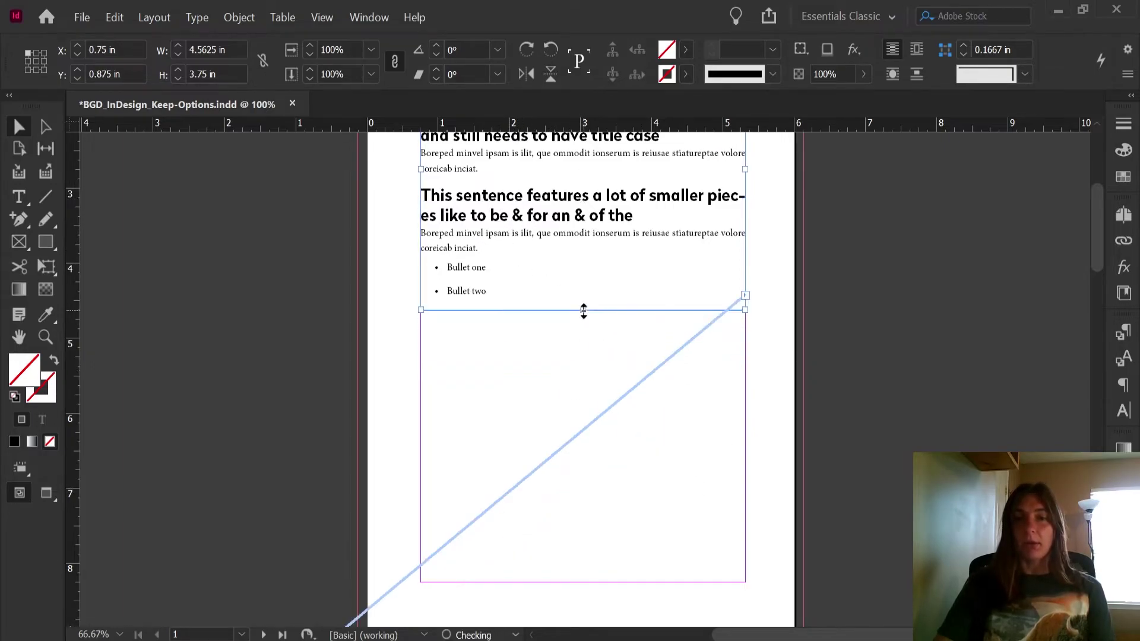
{"action": "left_click", "coordinate": [1071, 348]}
{"action": "left_click", "coordinate": [1123, 332]}
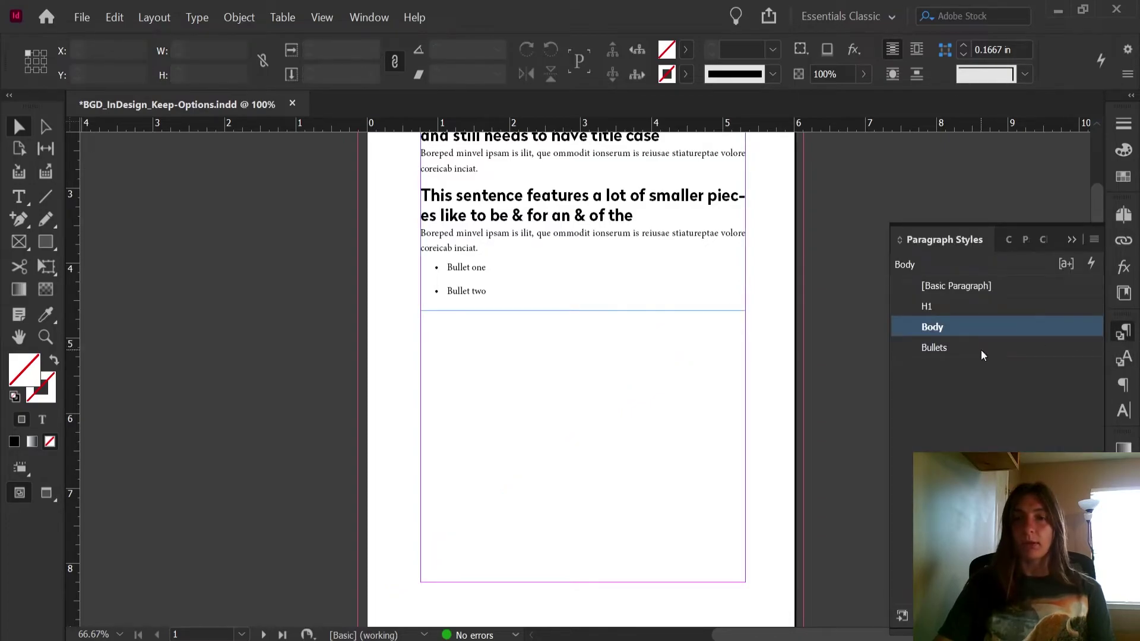
{"action": "left_click", "coordinate": [980, 354]}
- Give Bullets Keep with Previous and Keep Lines Together (All Lines), then lengthen the first frame
{"action": "double_click", "coordinate": [981, 351]}
{"action": "left_click", "coordinate": [51, 191]}
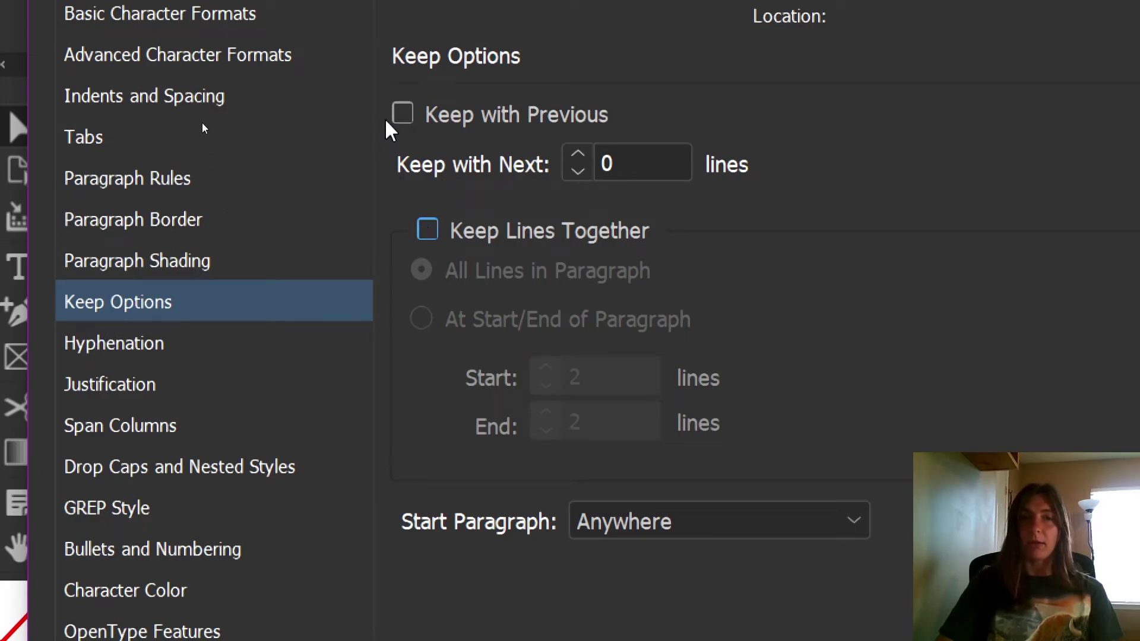
{"action": "left_click", "coordinate": [404, 116]}
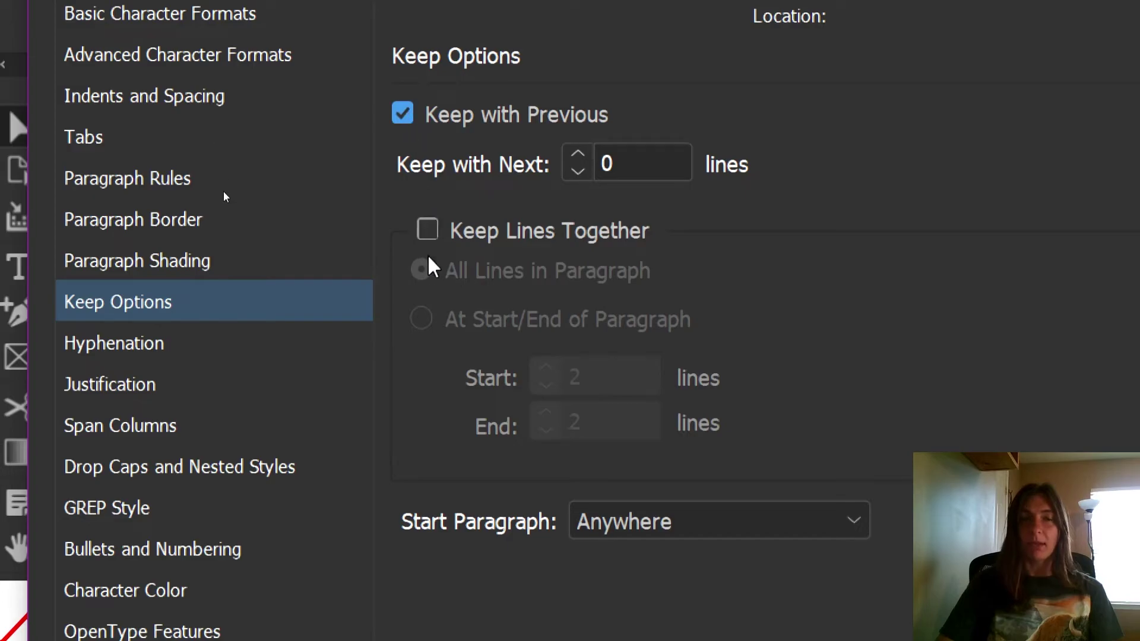
{"action": "left_click", "coordinate": [426, 230]}
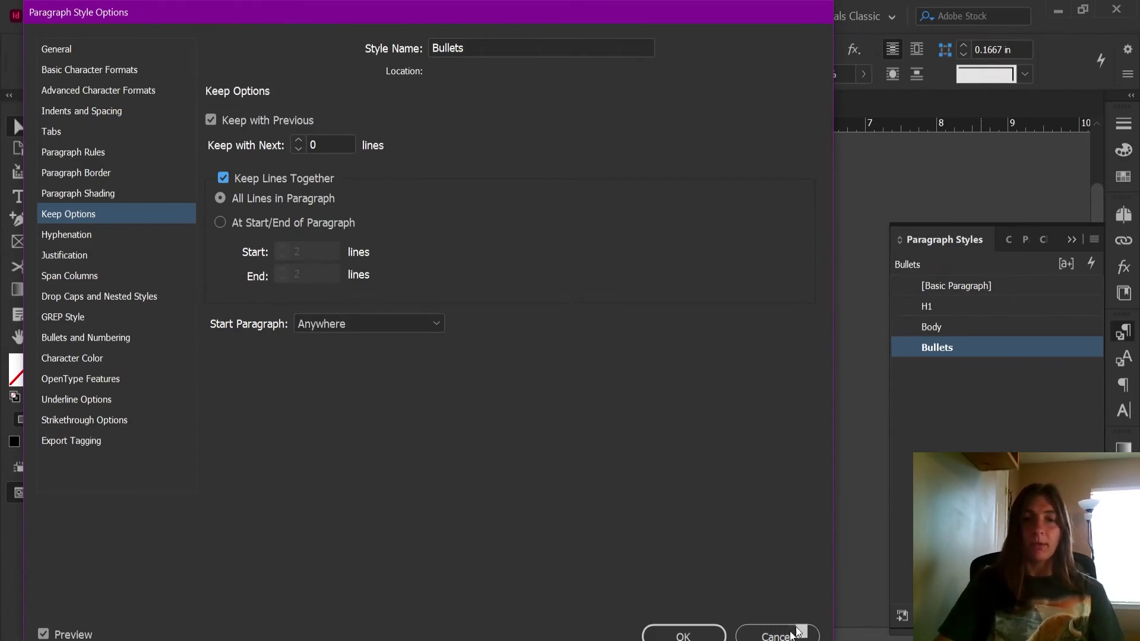
{"action": "left_click", "coordinate": [715, 632]}
{"action": "left_click", "coordinate": [636, 282]}
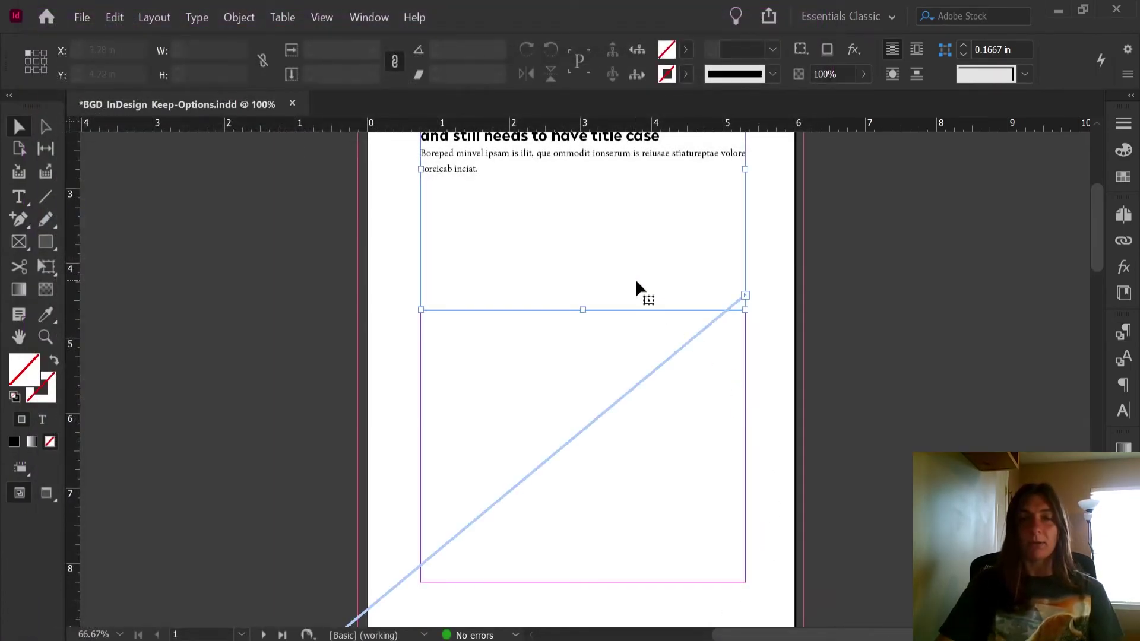
{"action": "left_click_drag", "start_coordinate": [579, 309], "coordinate": [588, 430]}
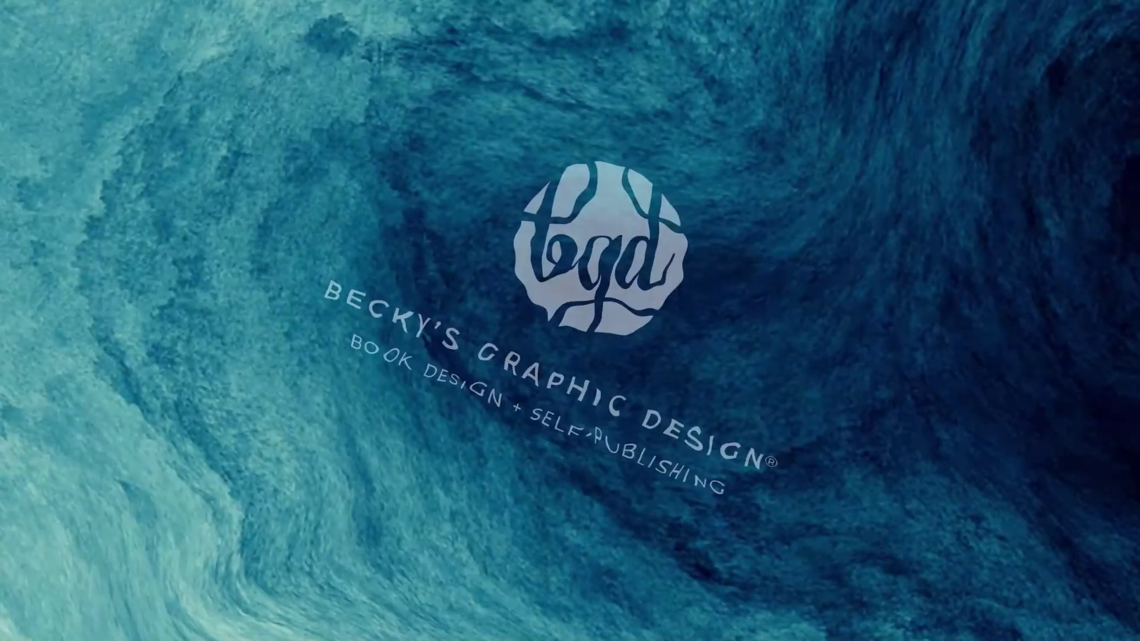